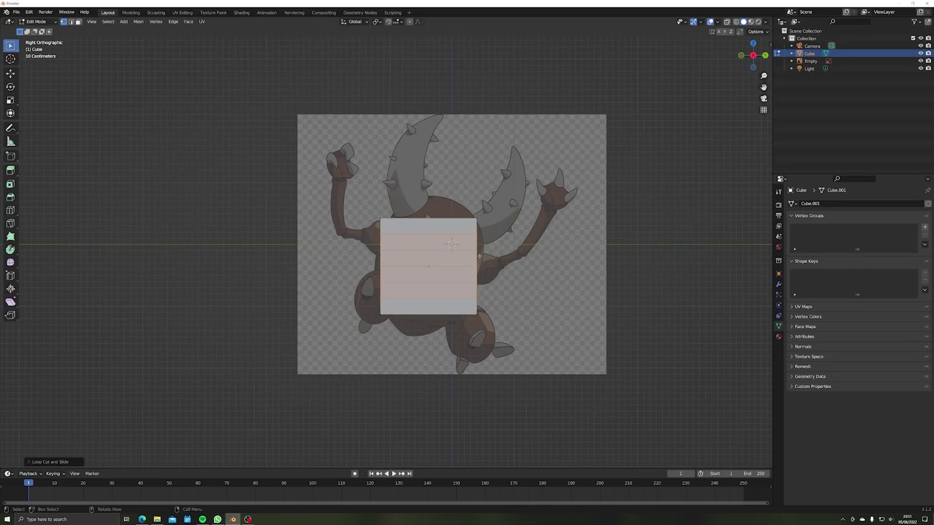
- Trace the cube in X-ray into the egg-shaped body outline and smooth it with level-3 subdivision
key("alt+z")
key("s")
key("g")
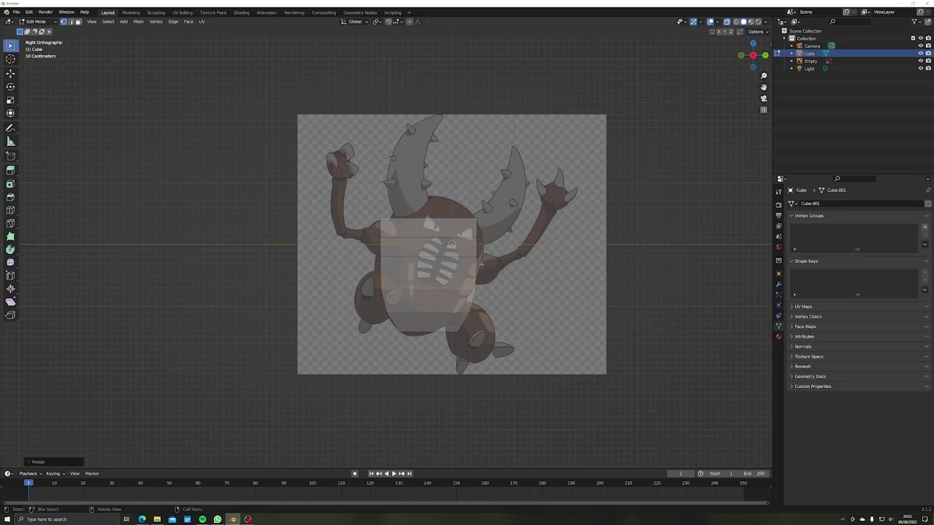
left_click(373, 346)
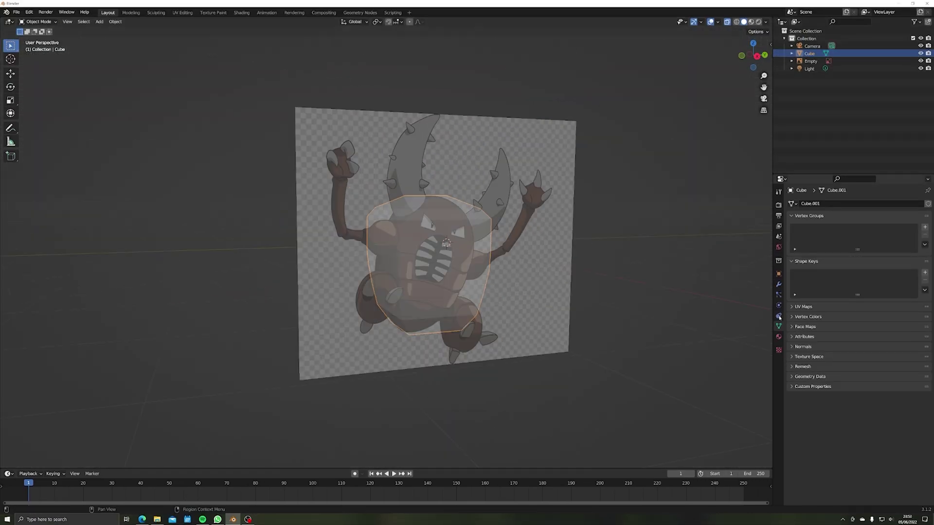
key("alt+z")
key("ctrl+3")
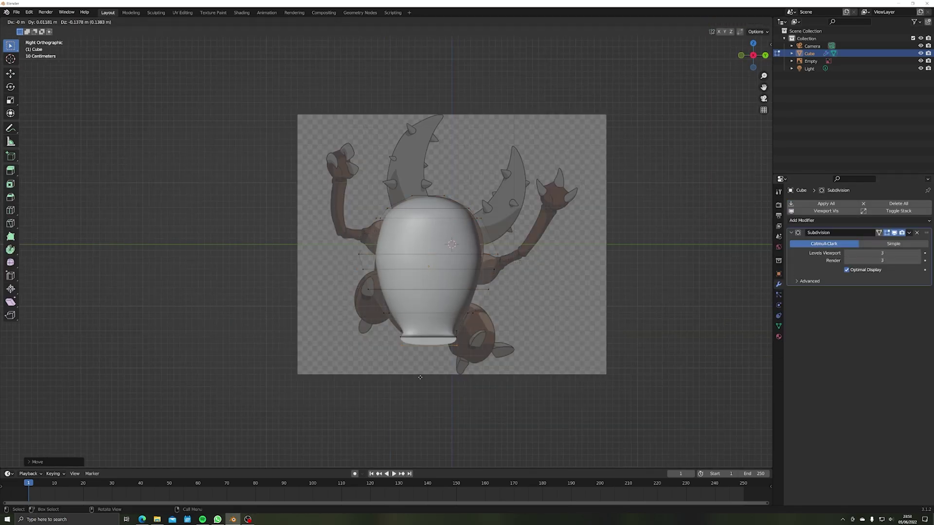
key("Escape")
key("alt+z")
left_click(383, 256, "alt")
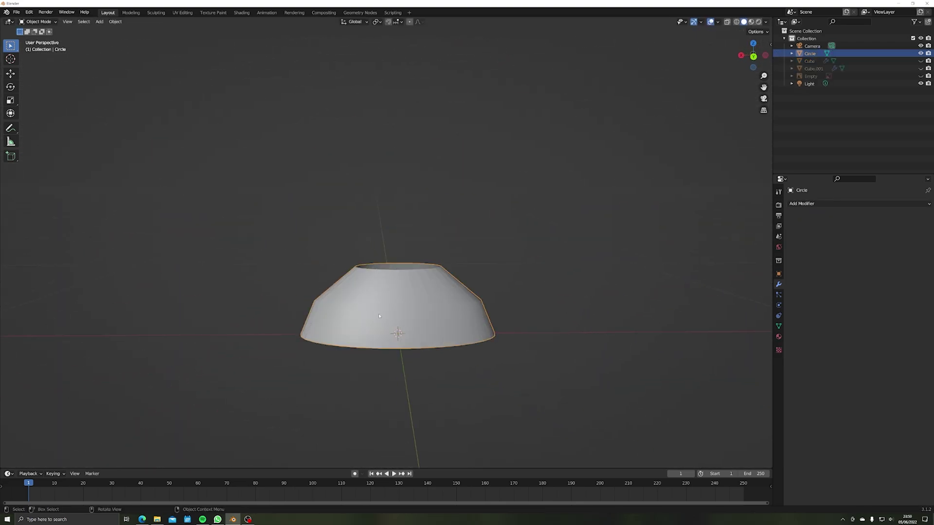
- Delete the unneeded leg-ring vertices, then duplicate a toe piece and rotate it into place from top view
key("Tab")
key("x")
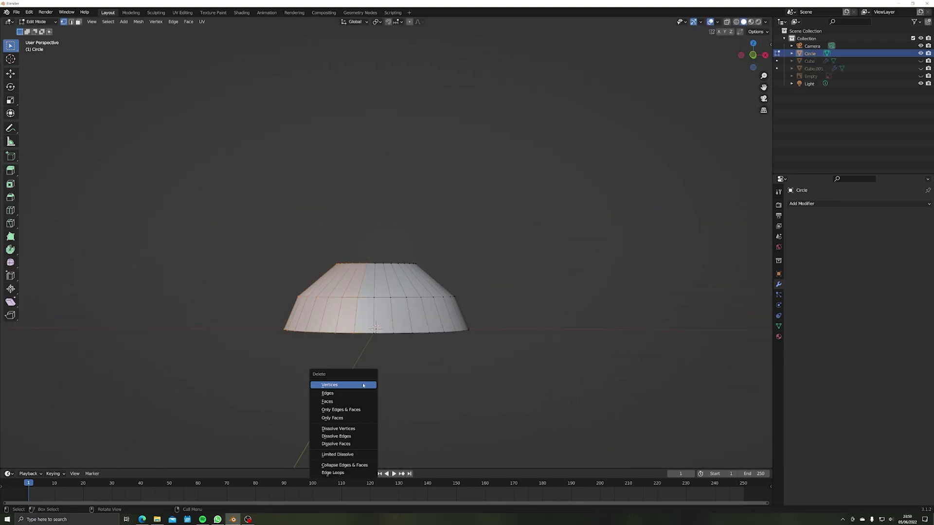
left_click(331, 384)
middle_click_drag(331, 384, 440, 281)
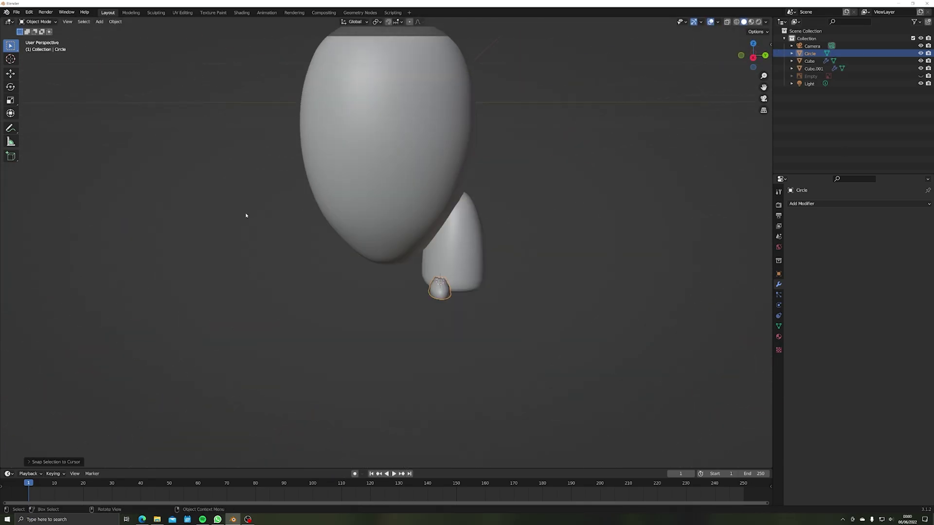
key("KP_7")
key("shift+d")
key("r")
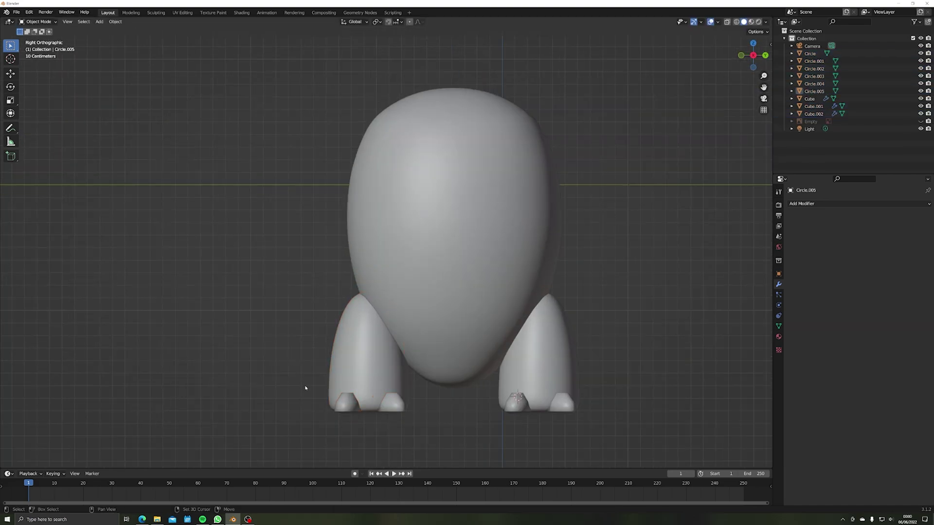
- Orbit and zoom to inspect the raised clawed arms from the front and in perspective
middle_click_drag(242, 334, 360, 327)
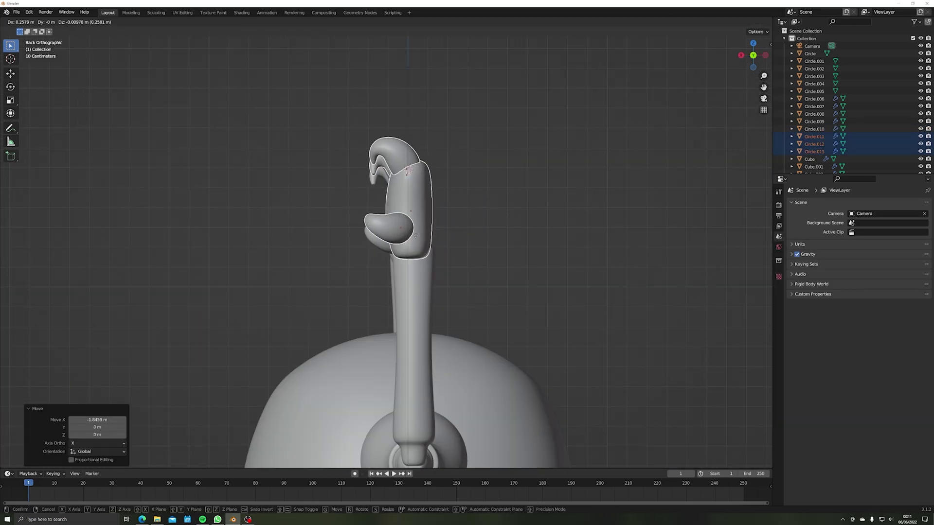
middle_click_drag(318, 260, 350, 261)
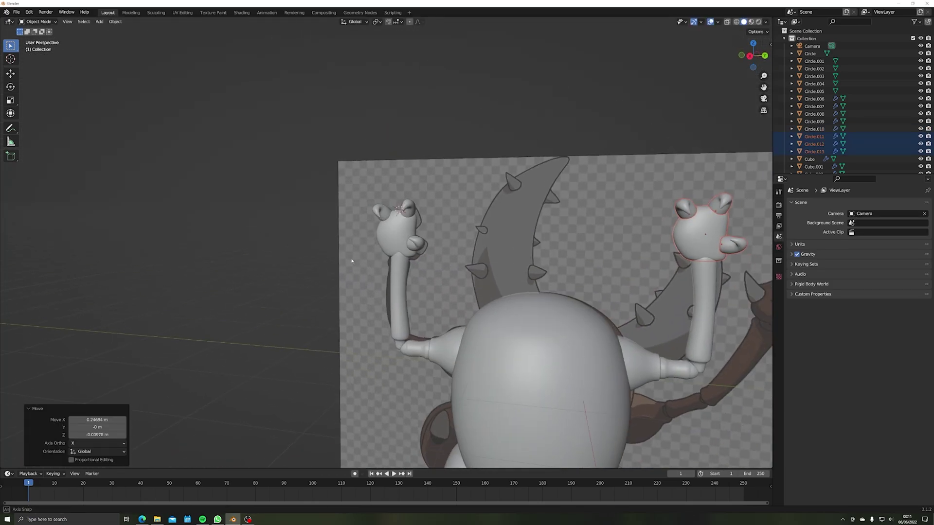
scroll(350, 261, "down", 5)
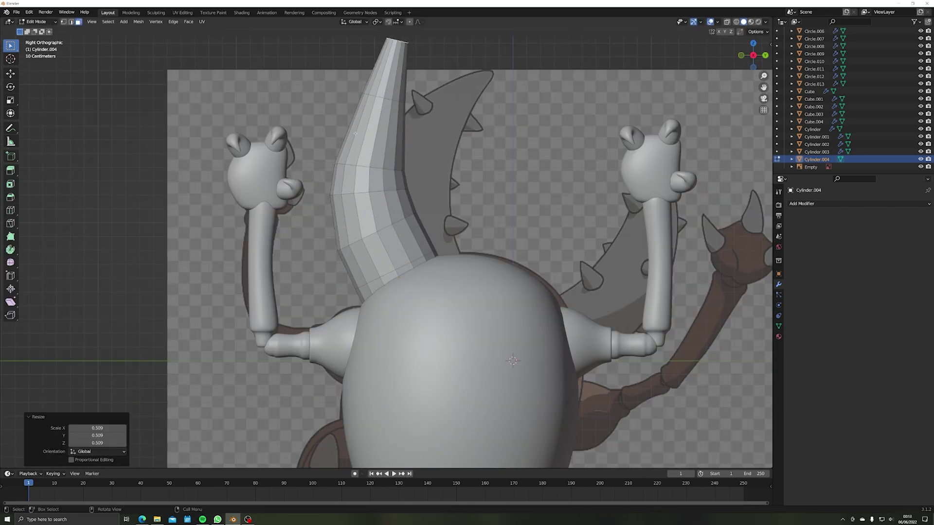
- Add a Subdivision Surface modifier to smooth the spike cone on the horn
right_click(340, 163)
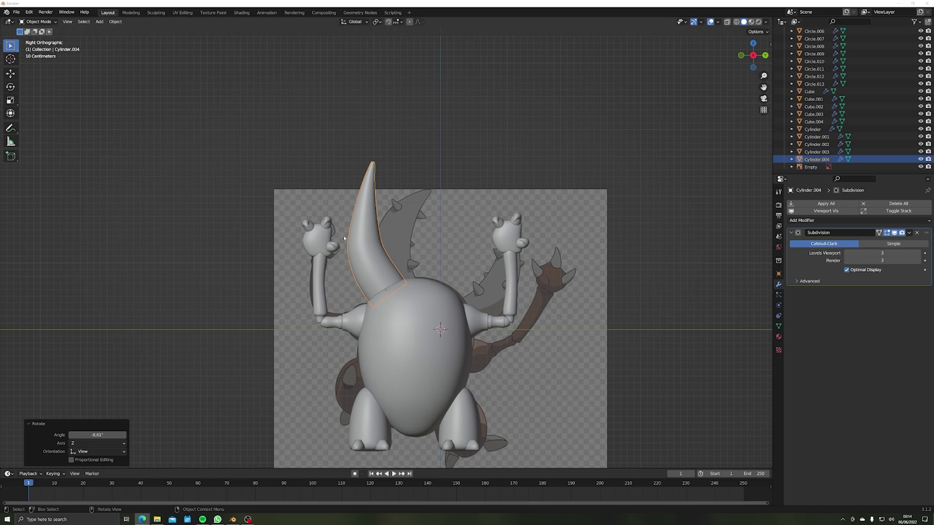
scroll(344, 239, "up", 2)
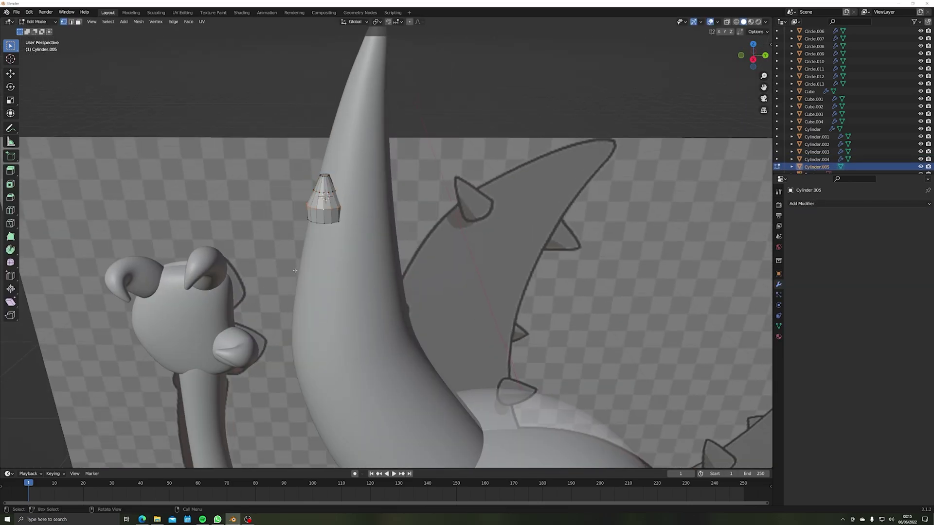
left_click(802, 204)
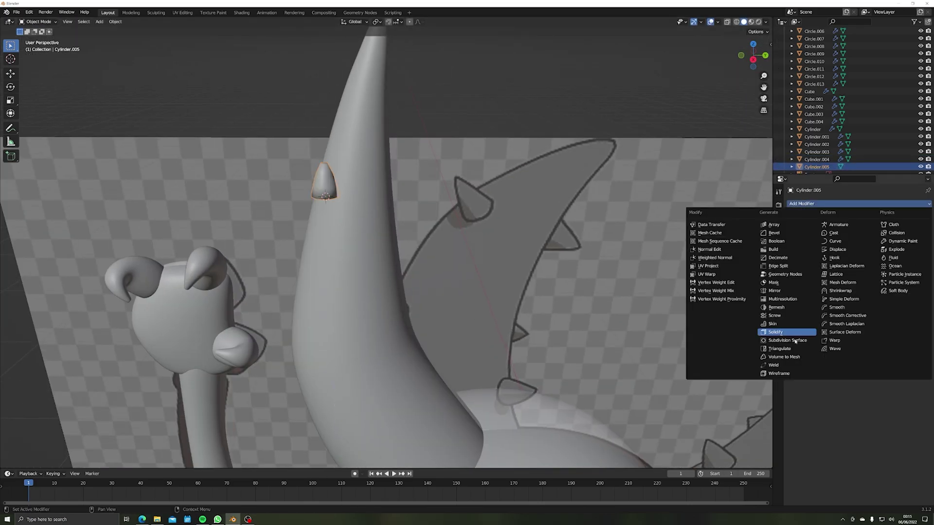
left_click(775, 338)
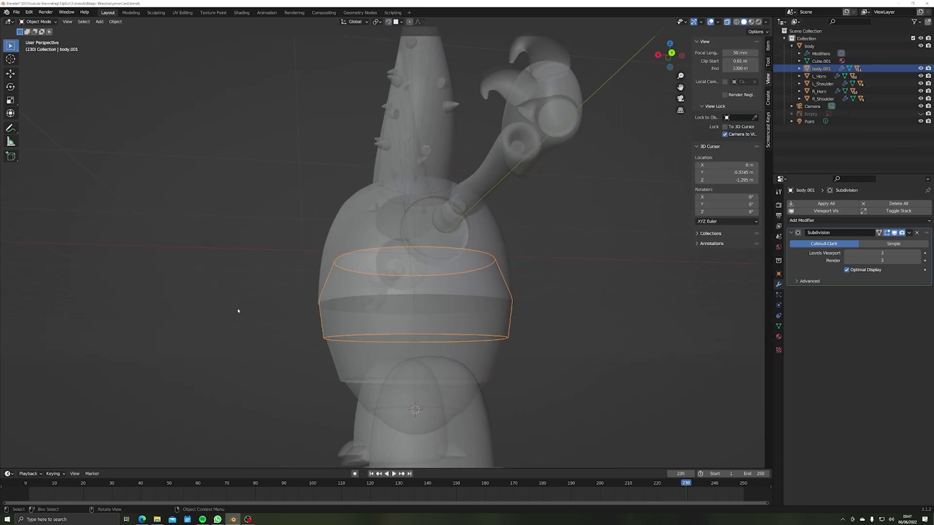
- Rotate the body ring level, extrude it upward, and rotate L_ForeArm horizontal
key("r")
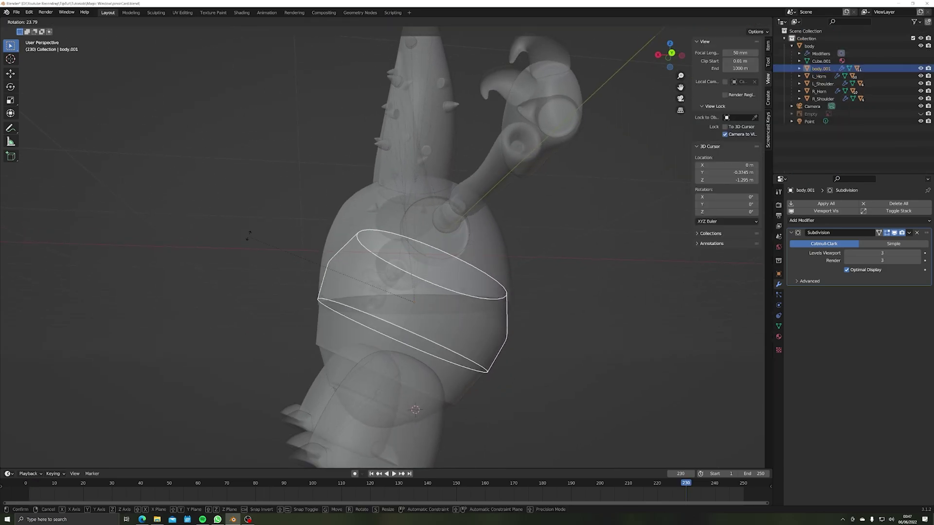
left_click(323, 371)
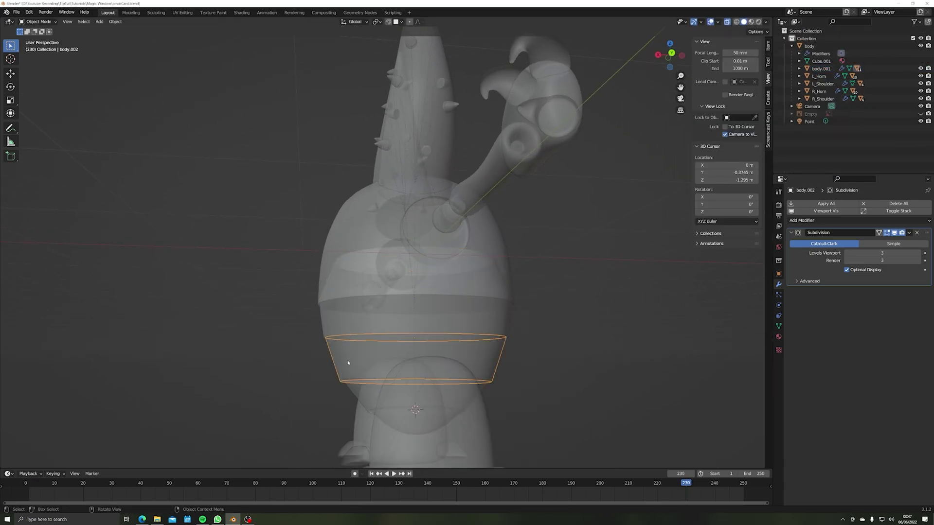
left_click(367, 386)
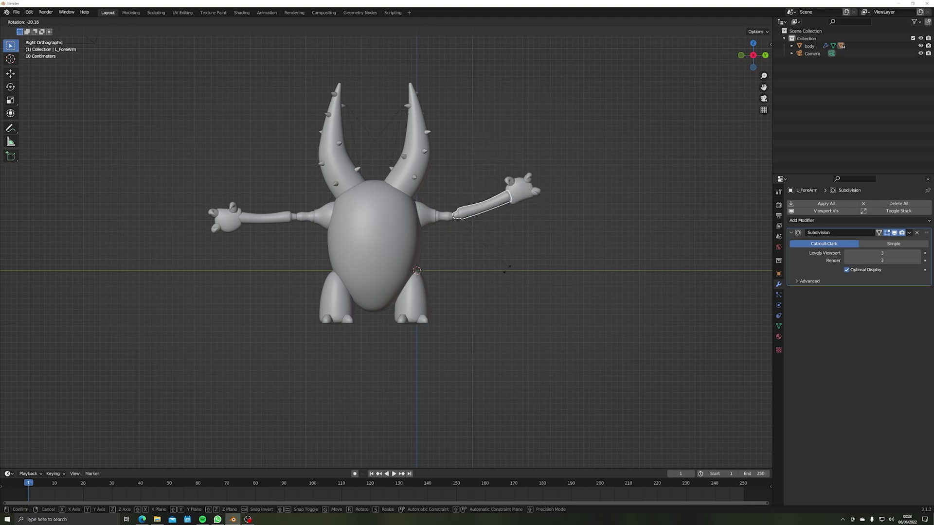
left_click(507, 282)
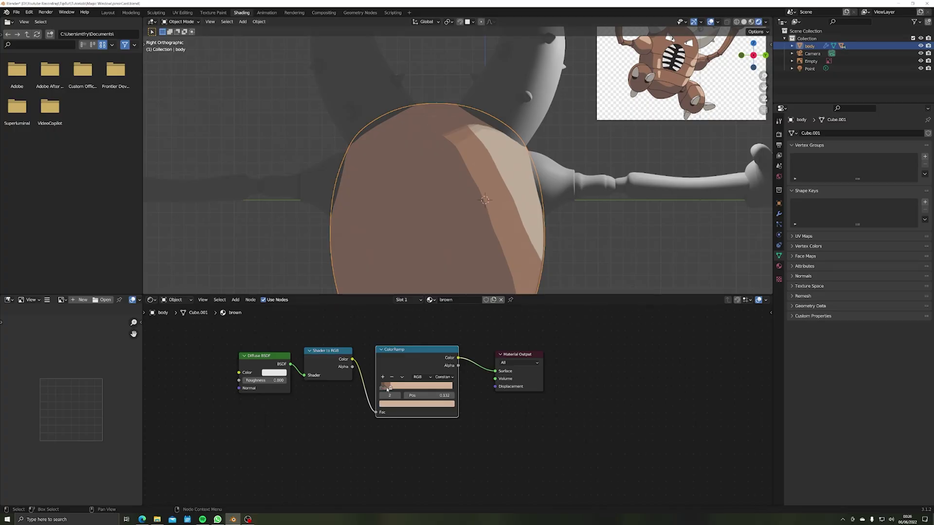
- Shift the ColorRamp toon boundary, link the brown material to the shoulder and other parts, and expand Freestyle thickness
left_click_drag(386, 389, 389, 389)
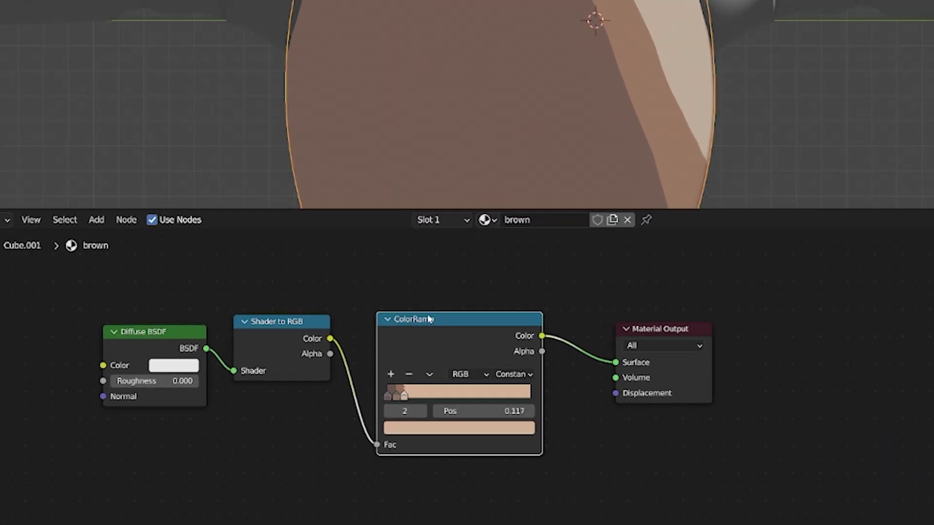
scroll(751, 109, "down", 4)
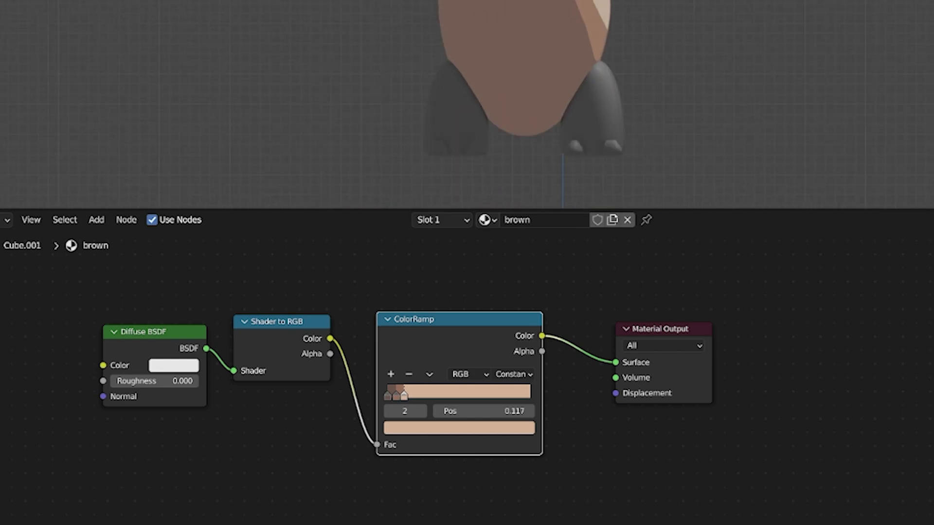
left_click(574, 267)
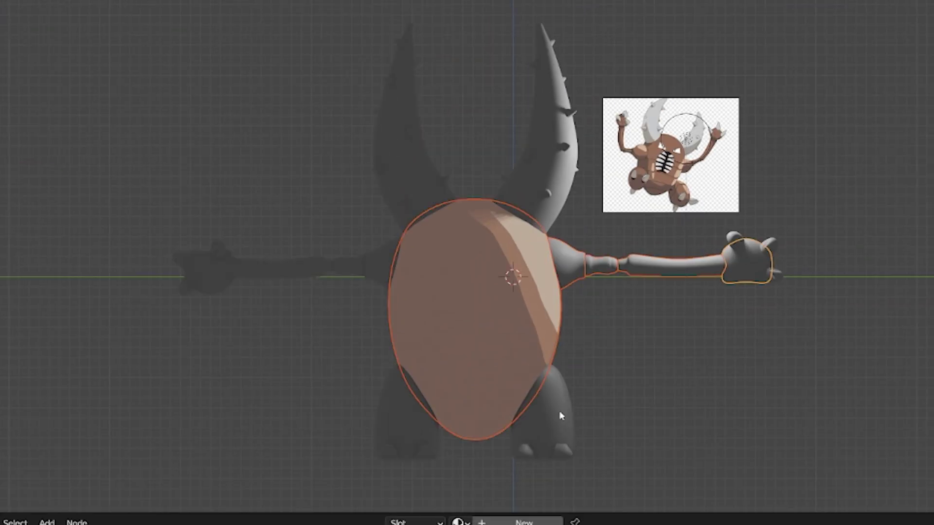
key("ctrl+l")
left_click(390, 365)
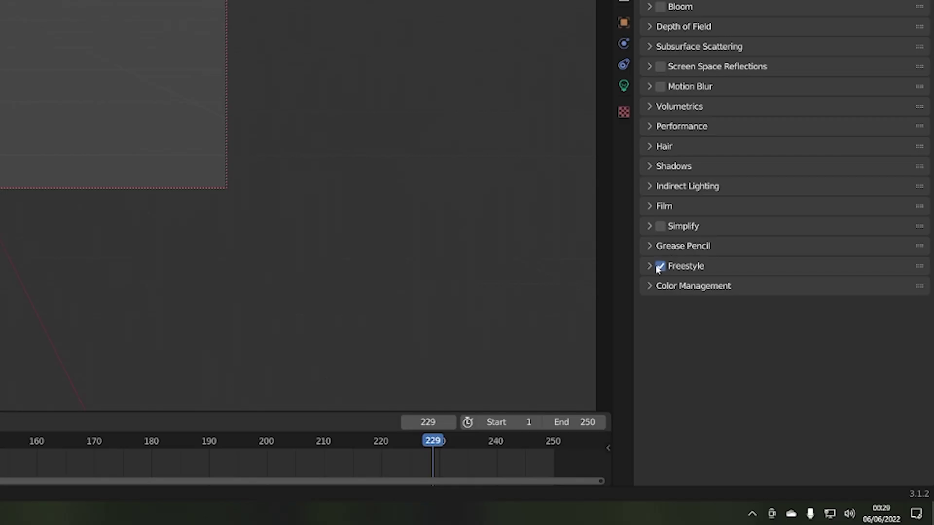
left_click(655, 266)
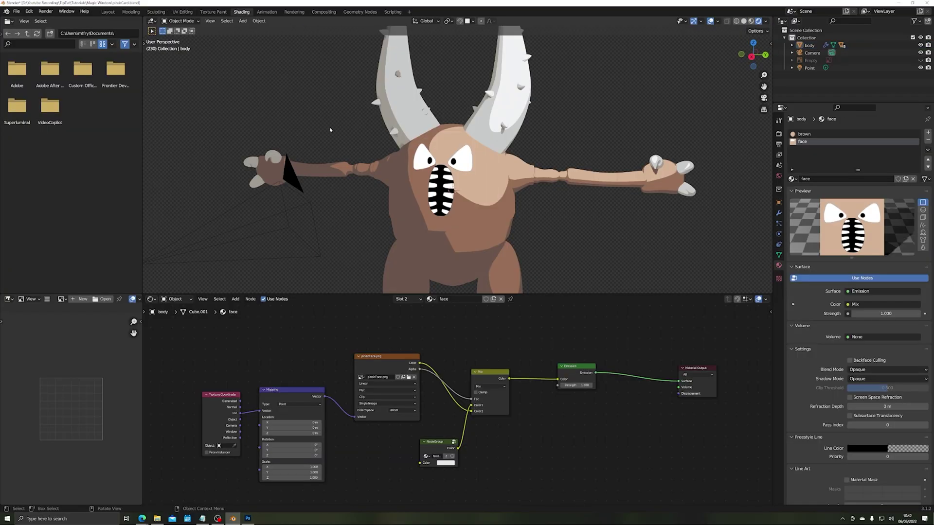
- Orbit and zoom around Pinsir to check the white-filled eye from the side
mouse_move(398, 190)
middle_mouse_down()
mouse_move(347, 159)
mouse_move(328, 177)
middle_mouse_up()
scroll(327, 177, "down", 5)
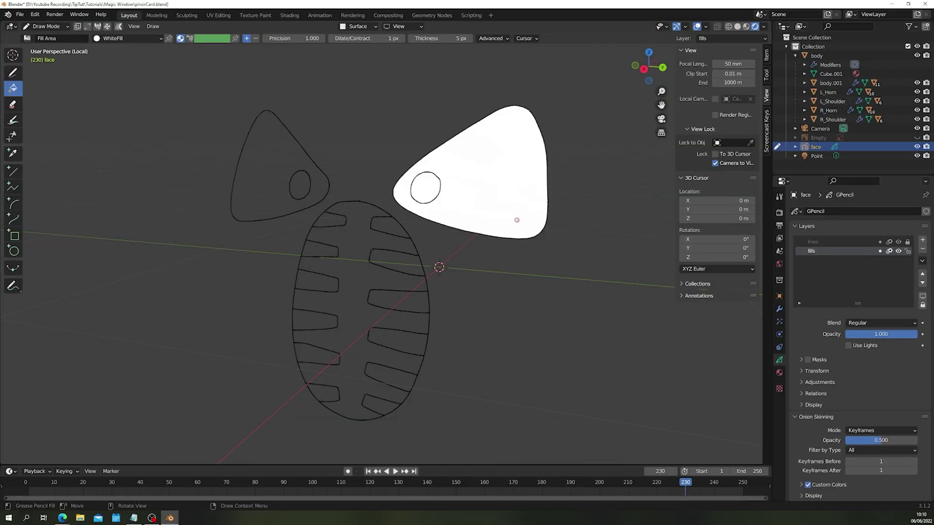
middle_click_drag(432, 237, 373, 227)
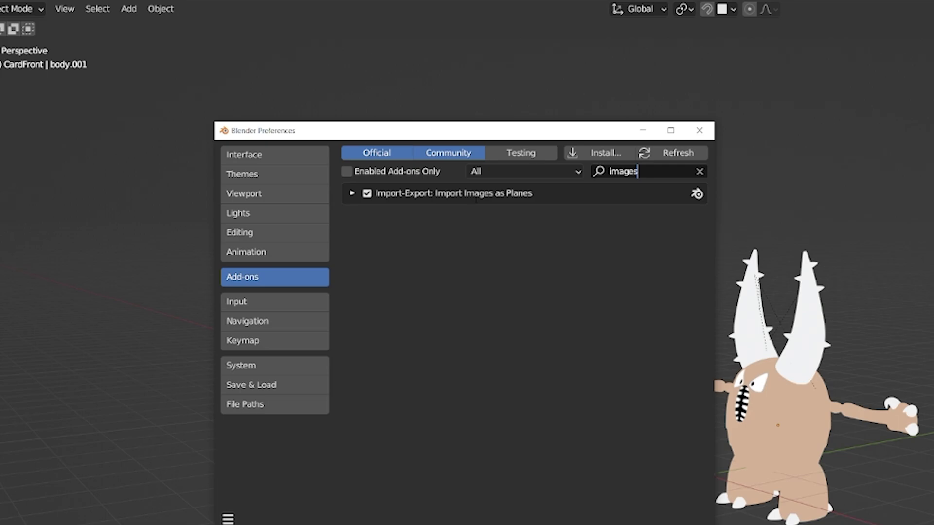
- Scale up the card plane and connect Backfacing to mix the CardFront and CardBack materials
key("s")
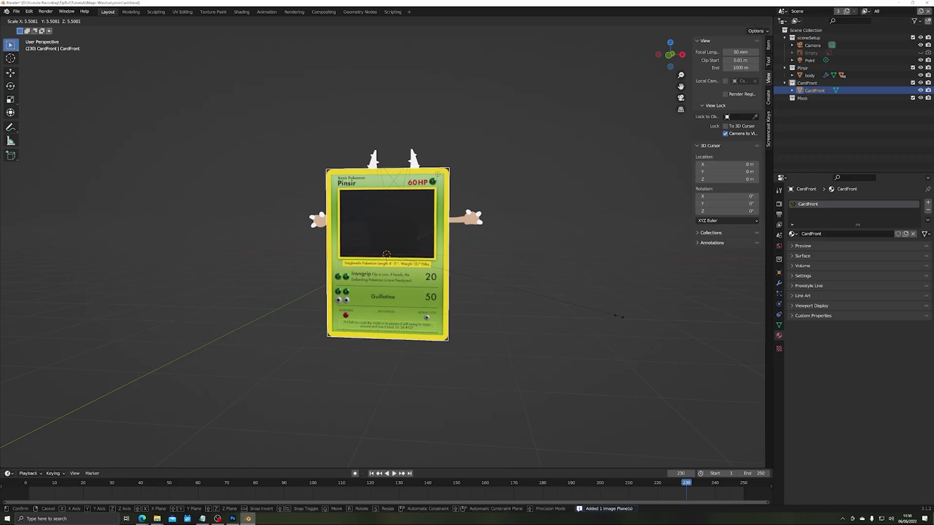
left_click_drag(425, 263, 458, 361)
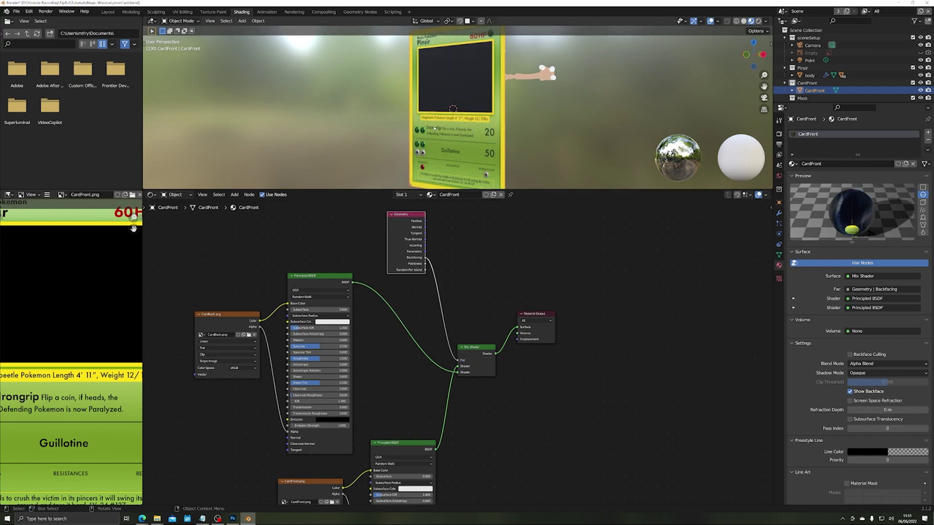
middle_click_drag(434, 128, 362, 123)
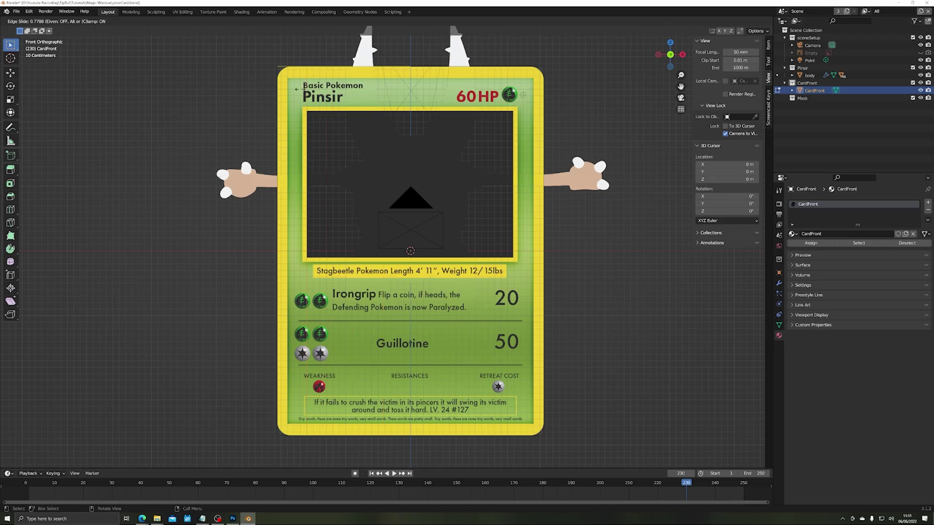
- Loop-cut around the picture window and duplicate its face in place as a separate piece
left_click(305, 92)
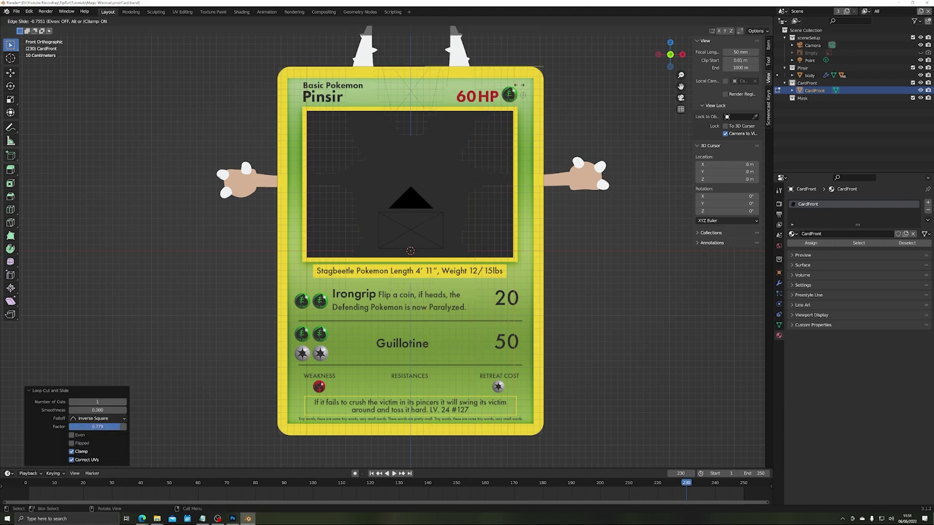
left_click(500, 164)
key("3")
key("shift+d")
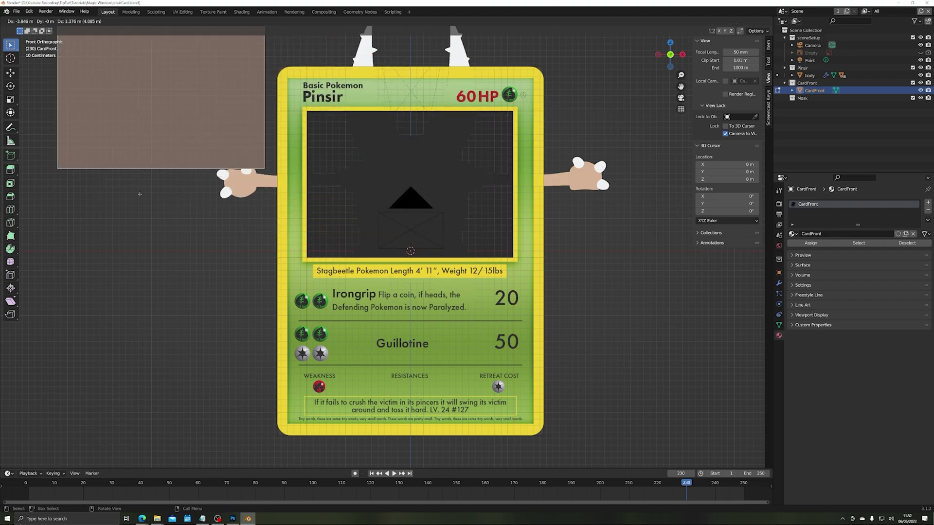
right_click(139, 193)
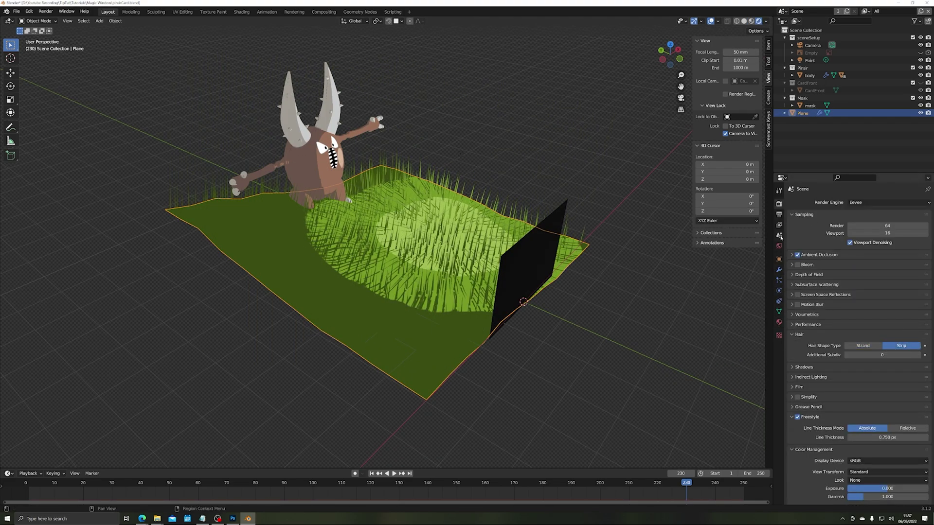
scroll(792, 425, "up", 3)
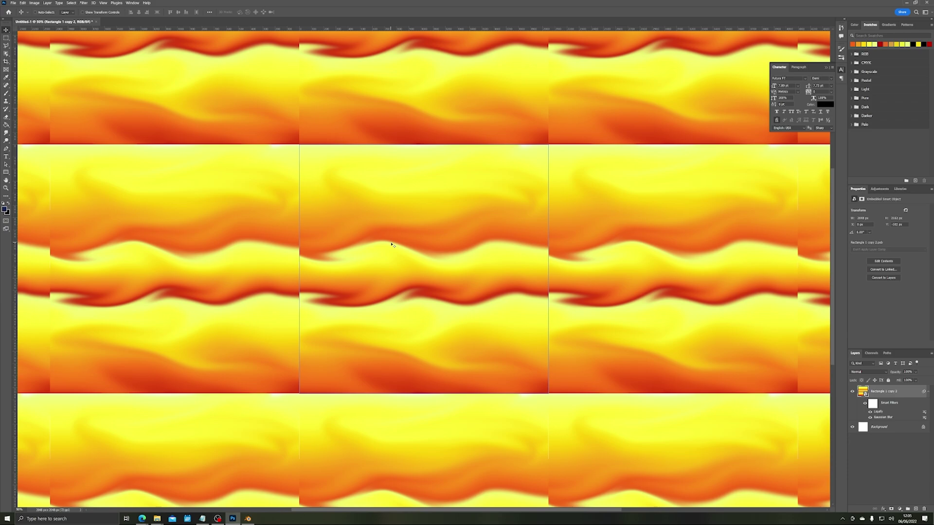
left_click(103, 2)
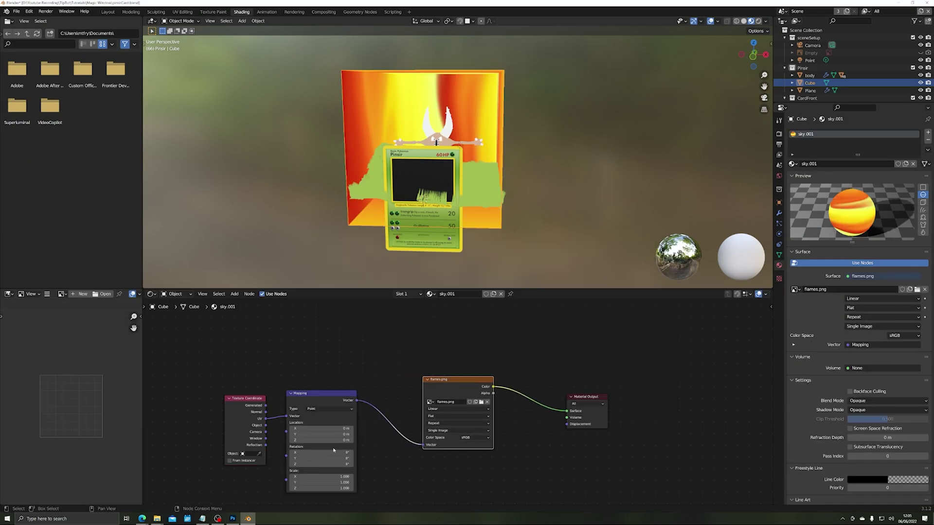
- Rotate the flames texture 8.5° around Z and round the backdrop cube with level-3 subdivision
left_click_drag(336, 465, 350, 464)
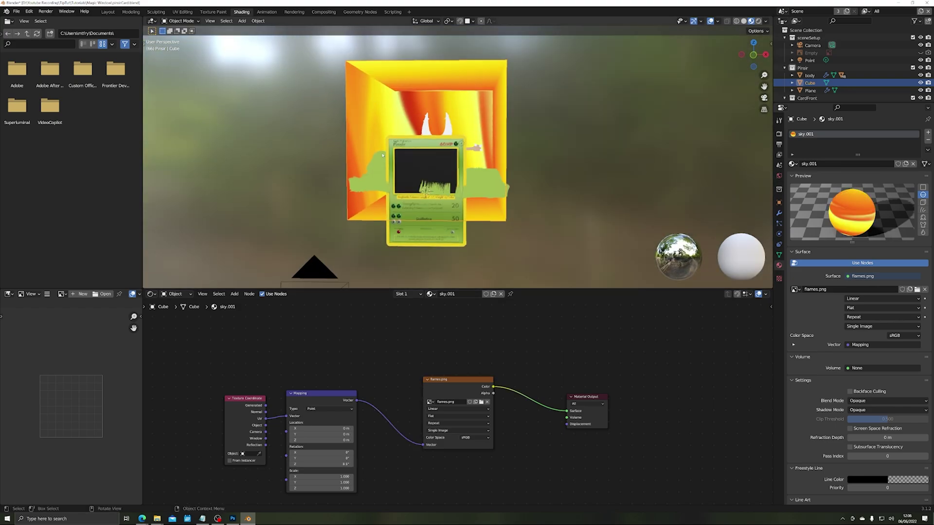
key("ctrl+3")
right_click(415, 89)
left_click(415, 89)
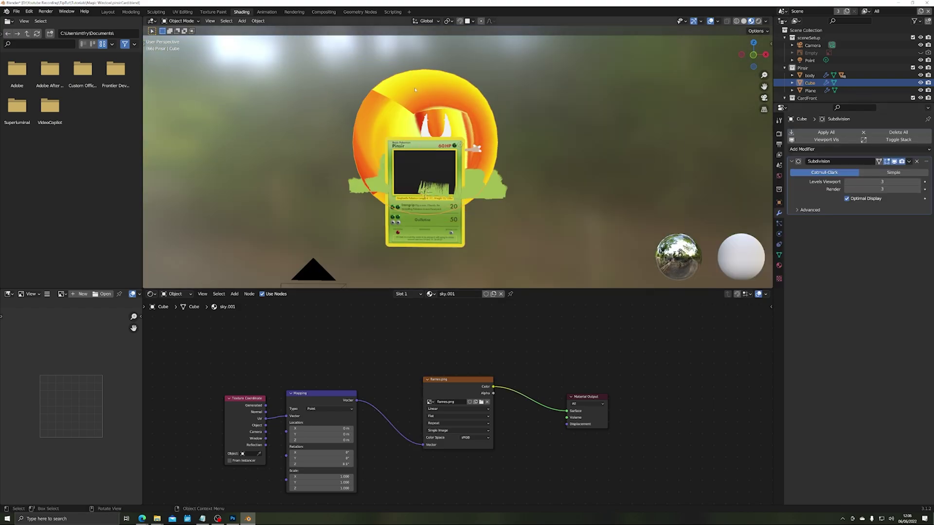
mouse_move(418, 122)
middle_mouse_down()
mouse_move(369, 124)
mouse_move(438, 121)
mouse_move(419, 129)
middle_mouse_up()
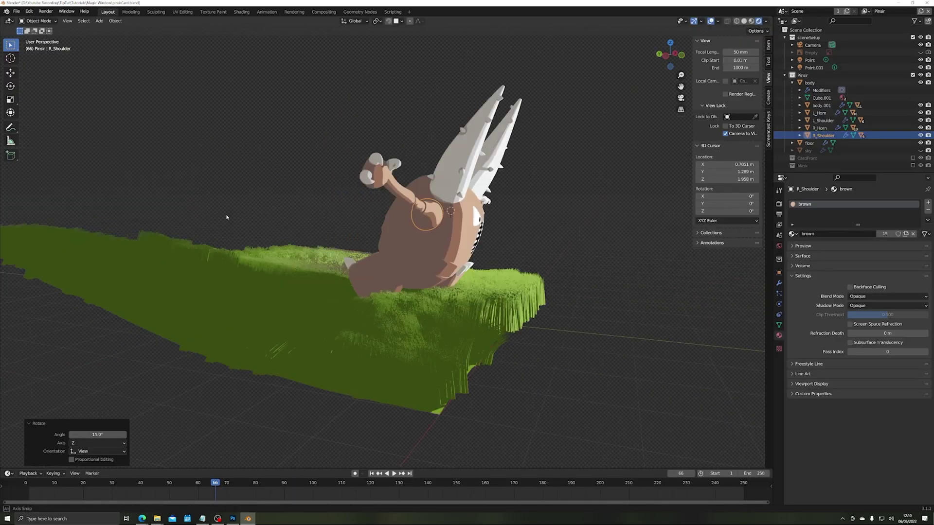
- Select both of Pinsir's horns and rotate them to a new tilt
mouse_move(429, 219)
middle_mouse_down()
mouse_move(428, 272)
mouse_move(418, 233)
mouse_move(429, 223)
middle_mouse_up()
left_click(407, 125)
left_click(463, 125, "shift")
key("r")
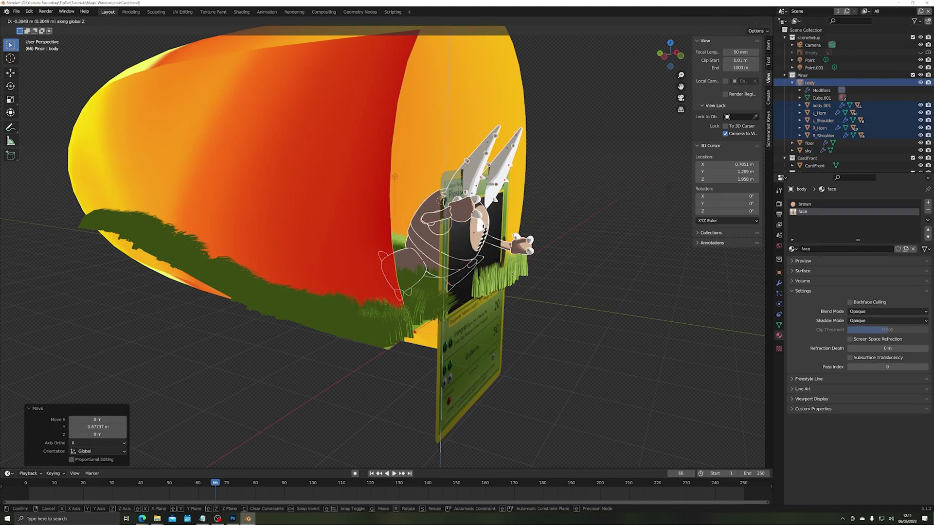
middle_click_drag(341, 243, 566, 302, "alt")
- Move Pinsir's body forward along the Y axis toward the card front
left_click(535, 256)
key("g")
key("y")
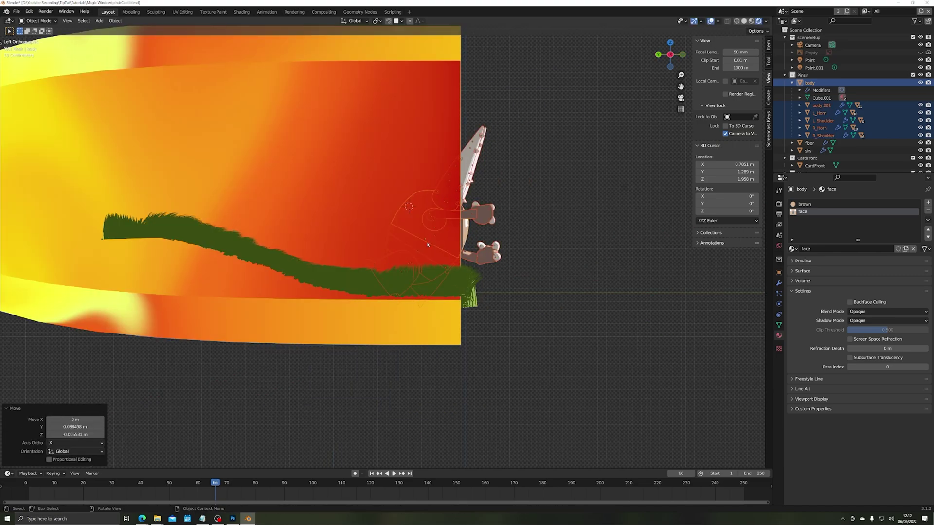
middle_click_drag(487, 272, 486, 329)
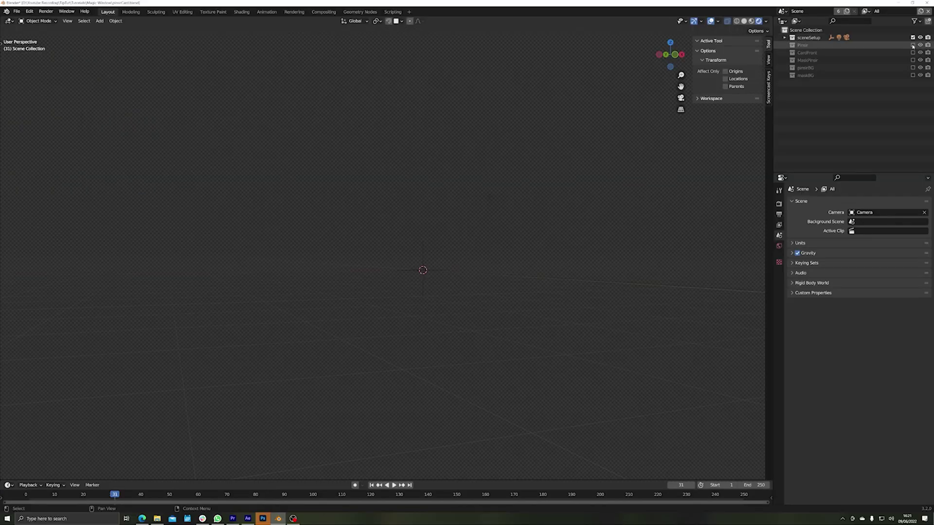
- Include the Pinsir collection and orbit the view to see card, grass, flame sky and mask
left_click(912, 45)
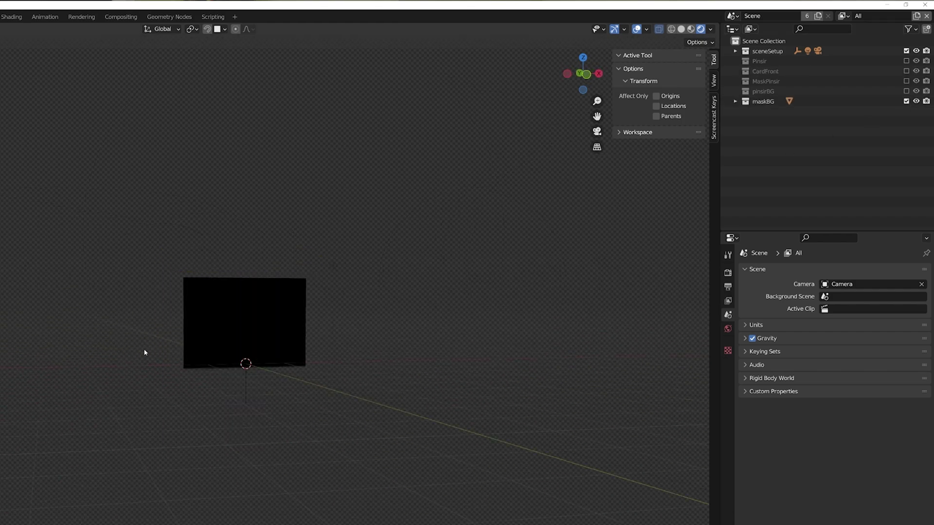
middle_click_drag(145, 352, 234, 360)
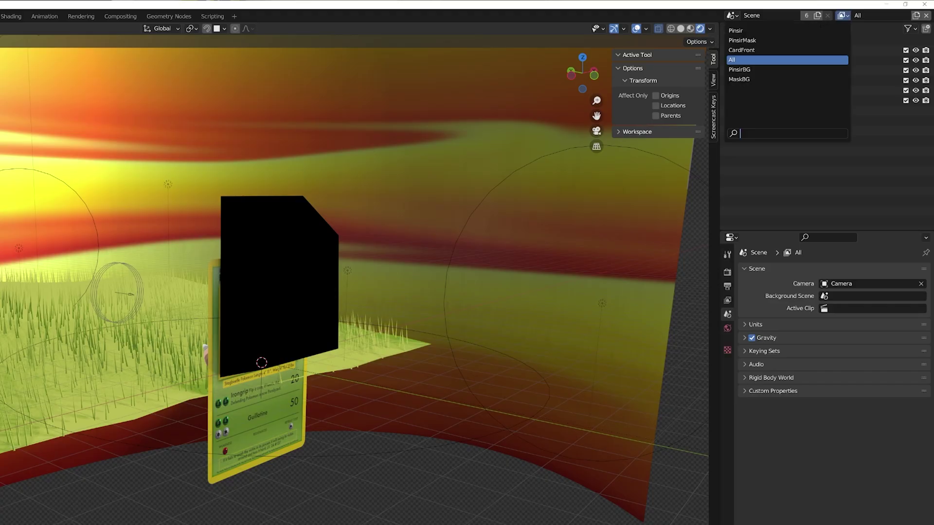
- Switch the view layer to Pinsir, then PinsirMask, then CardFront, and finally PinsirBG
left_click(737, 31)
left_click(842, 15)
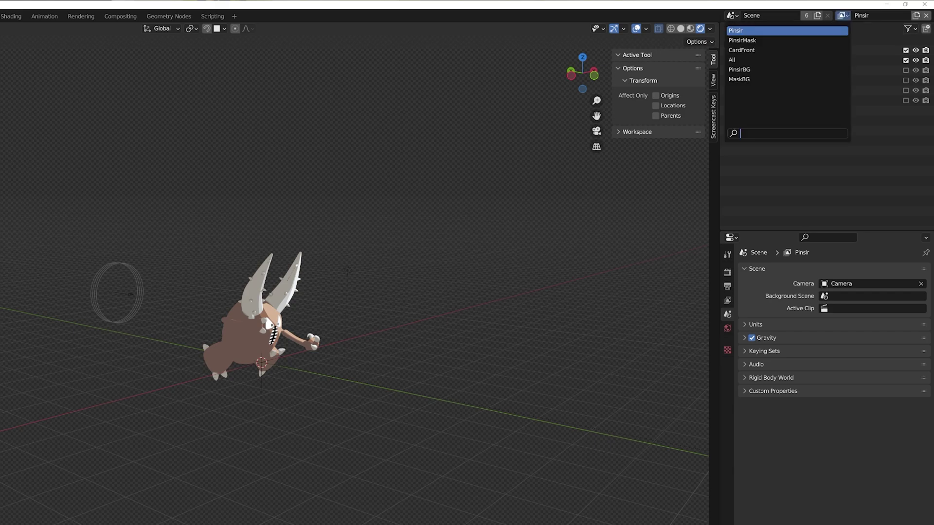
left_click(752, 40)
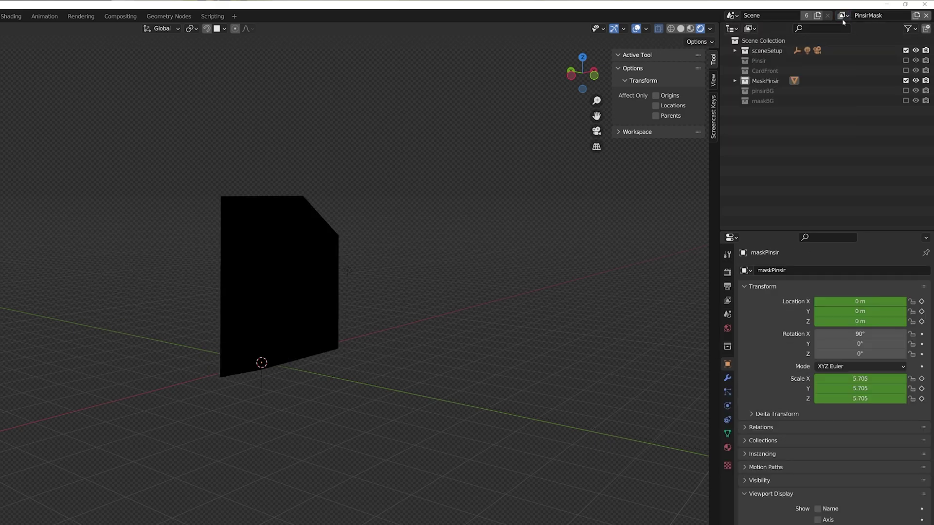
left_click(842, 16)
left_click(753, 50)
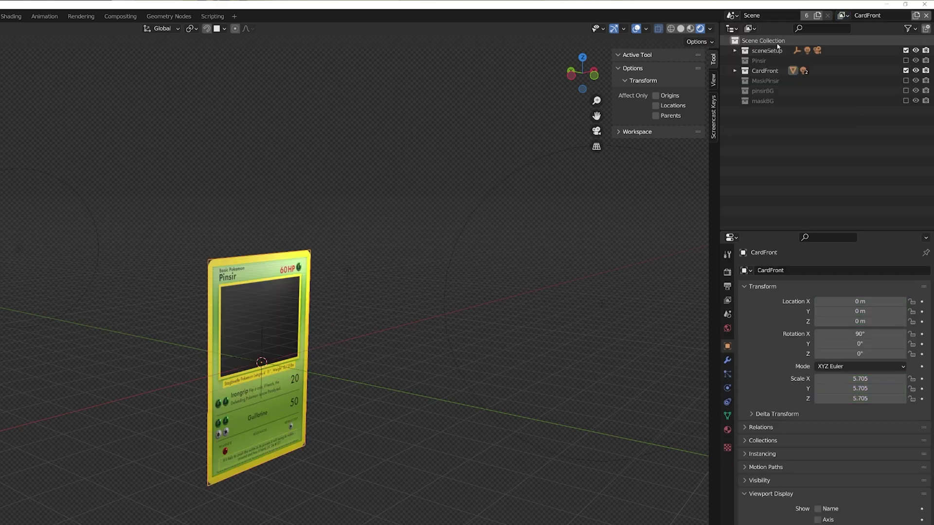
left_click(844, 16)
left_click(759, 70)
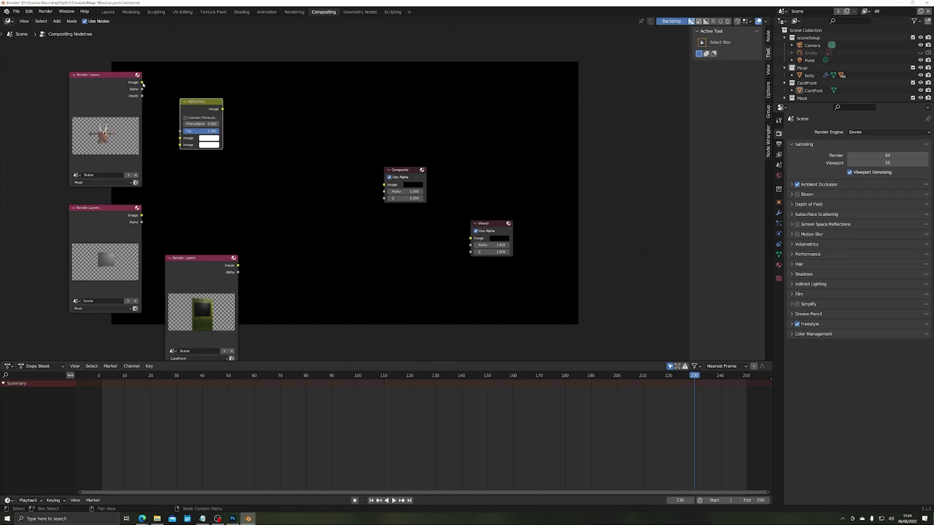
- Arrange the Alpha Over and render nodes, wire CardFront into Alpha Over, and preview the result
left_click_drag(185, 113, 214, 129)
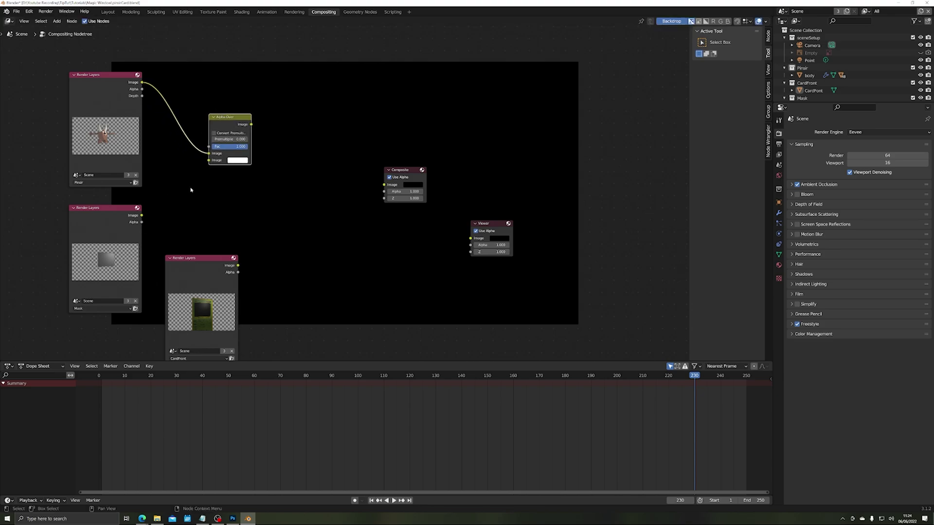
left_click_drag(194, 258, 168, 180)
left_click_drag(103, 208, 295, 220)
left_click_drag(161, 182, 98, 202)
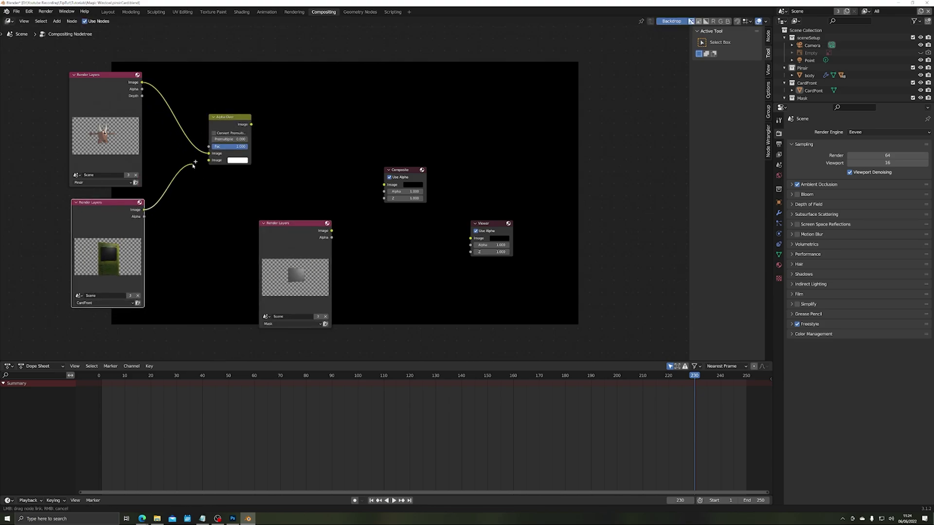
left_click_drag(417, 226, 471, 238)
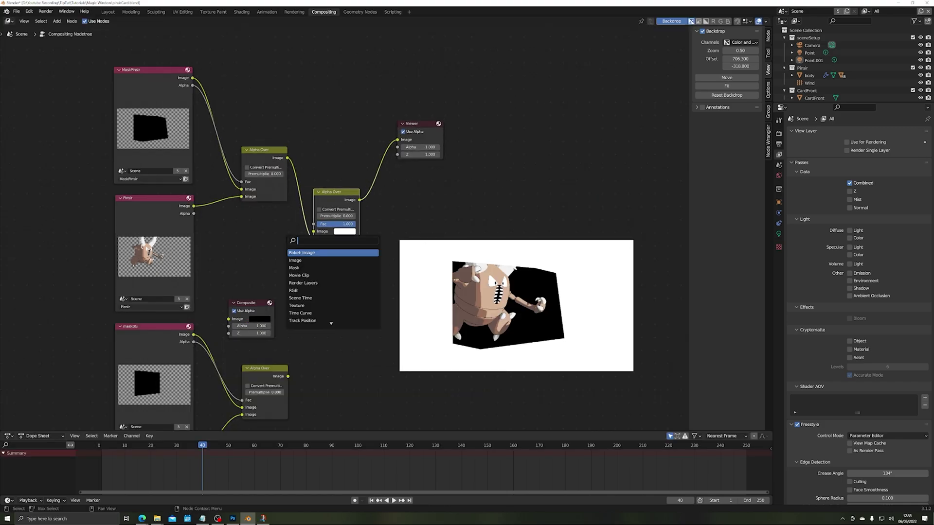
- Add an Image input node feeding the Alpha Over
left_click(314, 250)
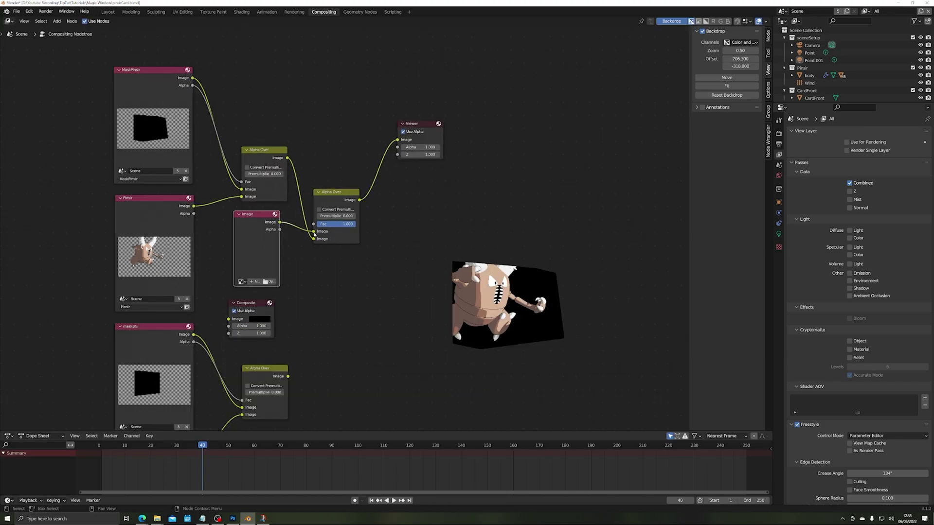